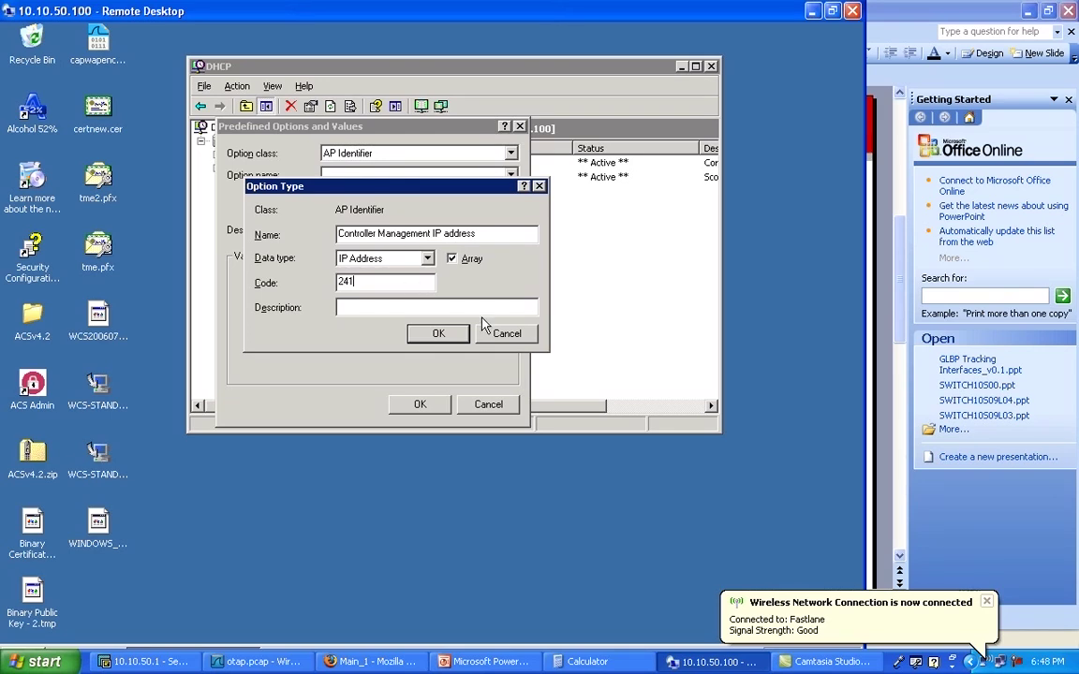
Save option 241 Controller Management IP address as an IP address array, leaving its value empty.
click(440, 334)
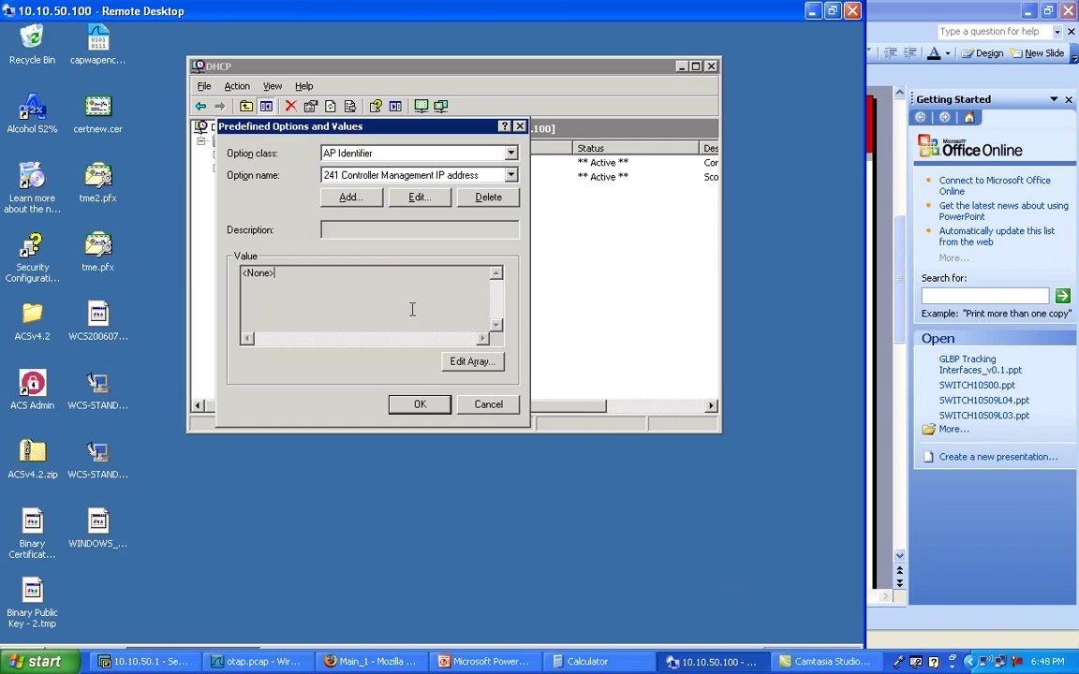
click(461, 363)
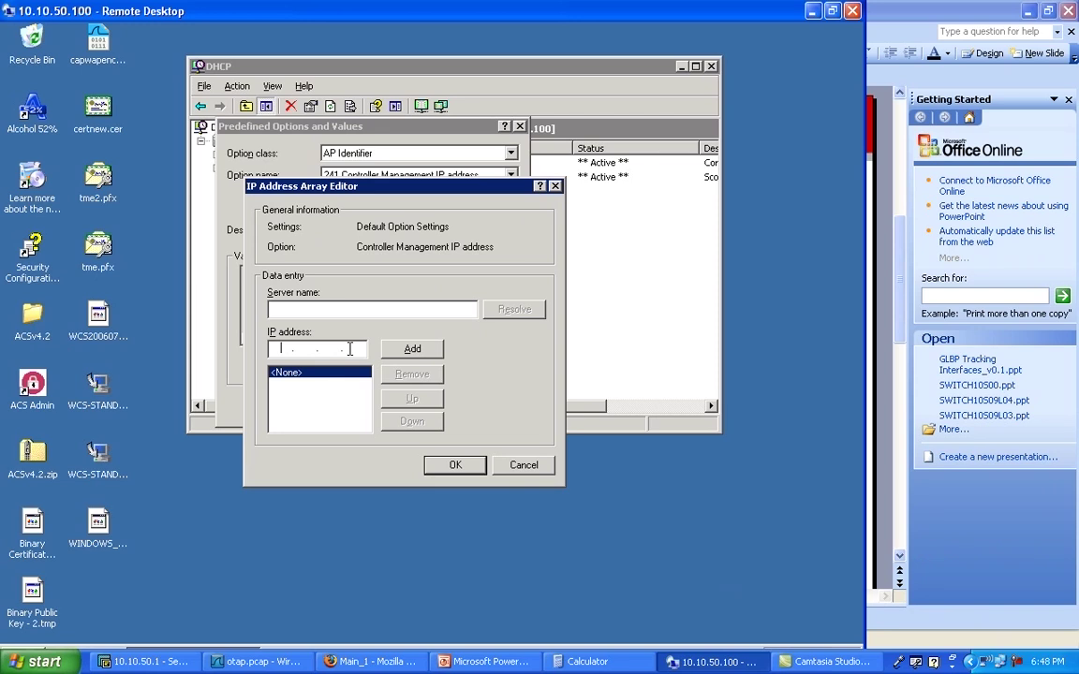
click(523, 469)
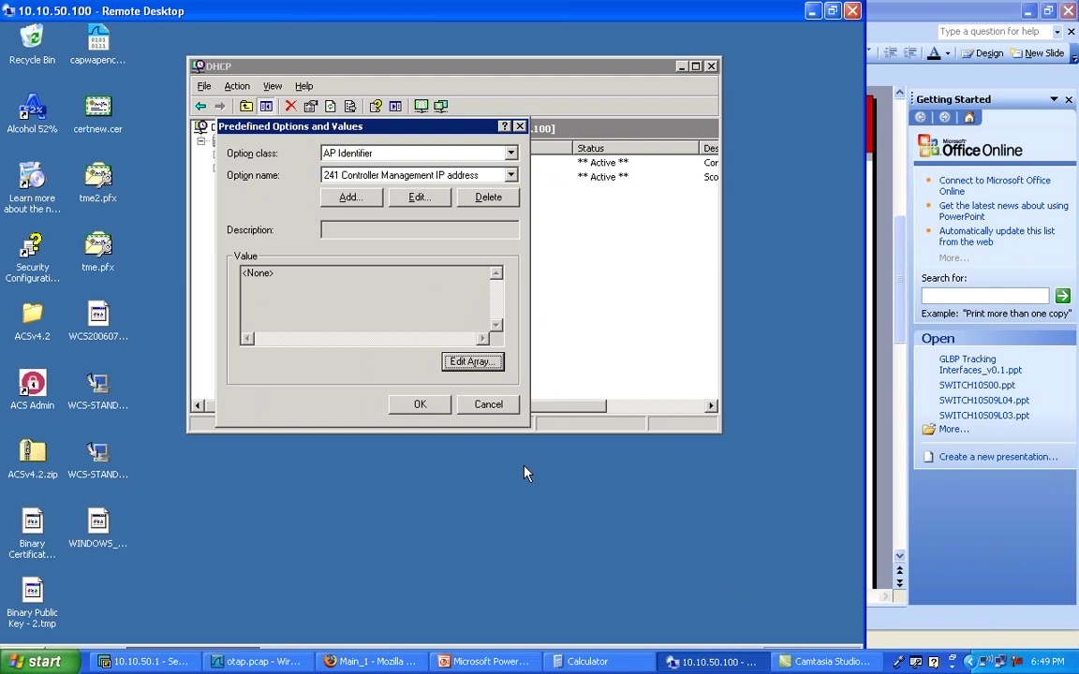
Confirm the predefined options, then open Configure Options for Scope Options of scope 10.1.3.0 Subnet 3 AP.
click(420, 405)
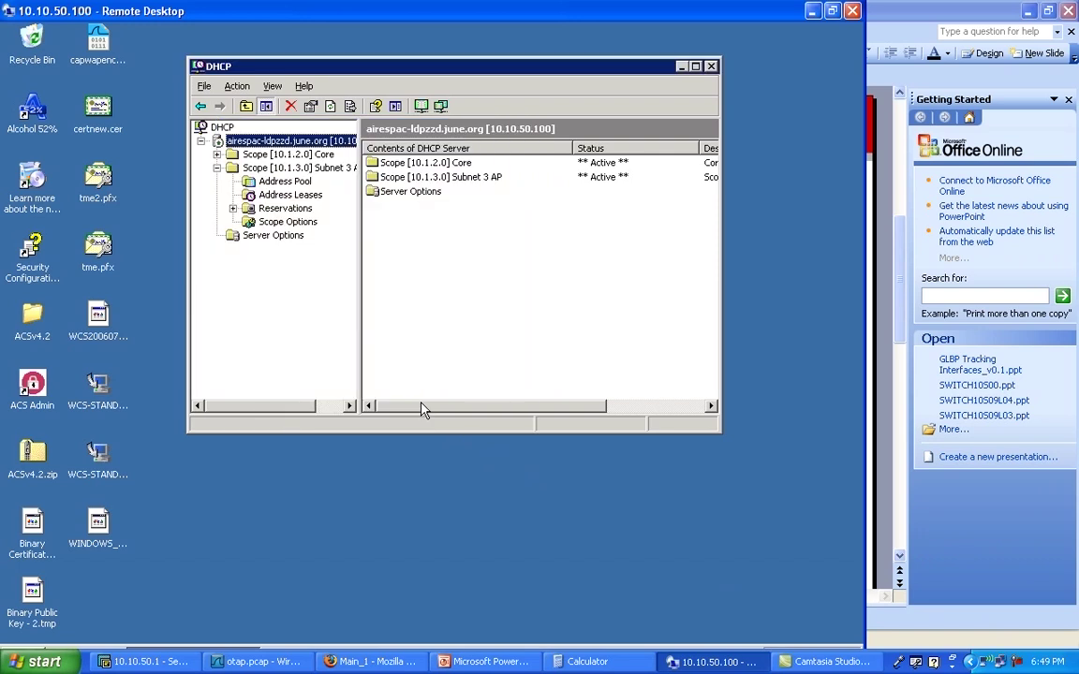
click(267, 169)
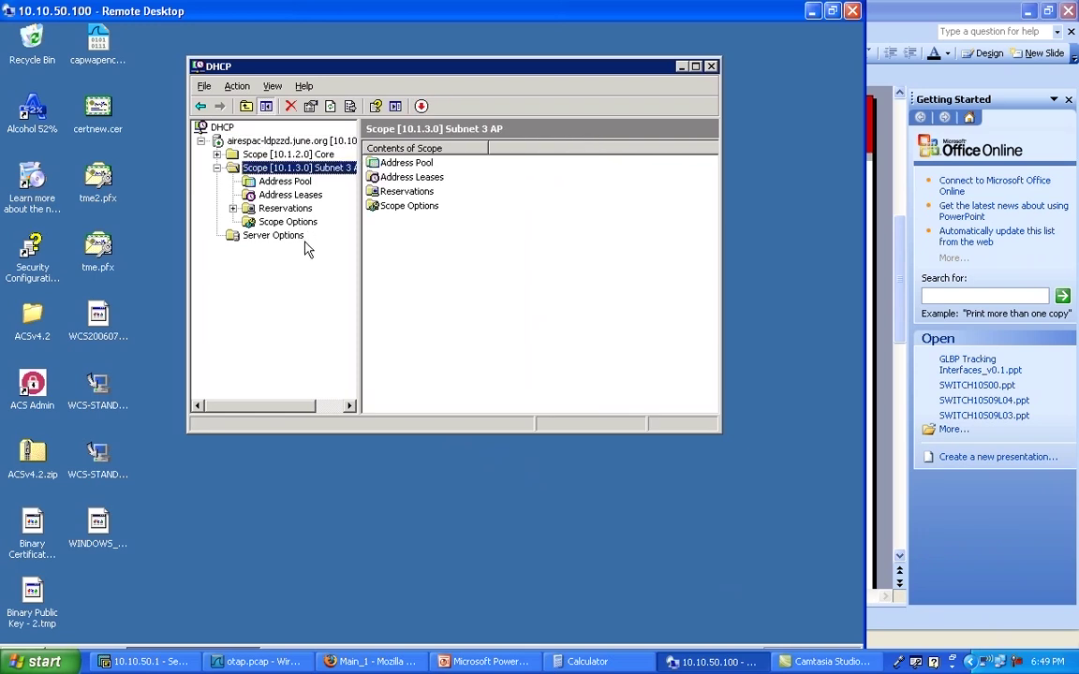
click(401, 209)
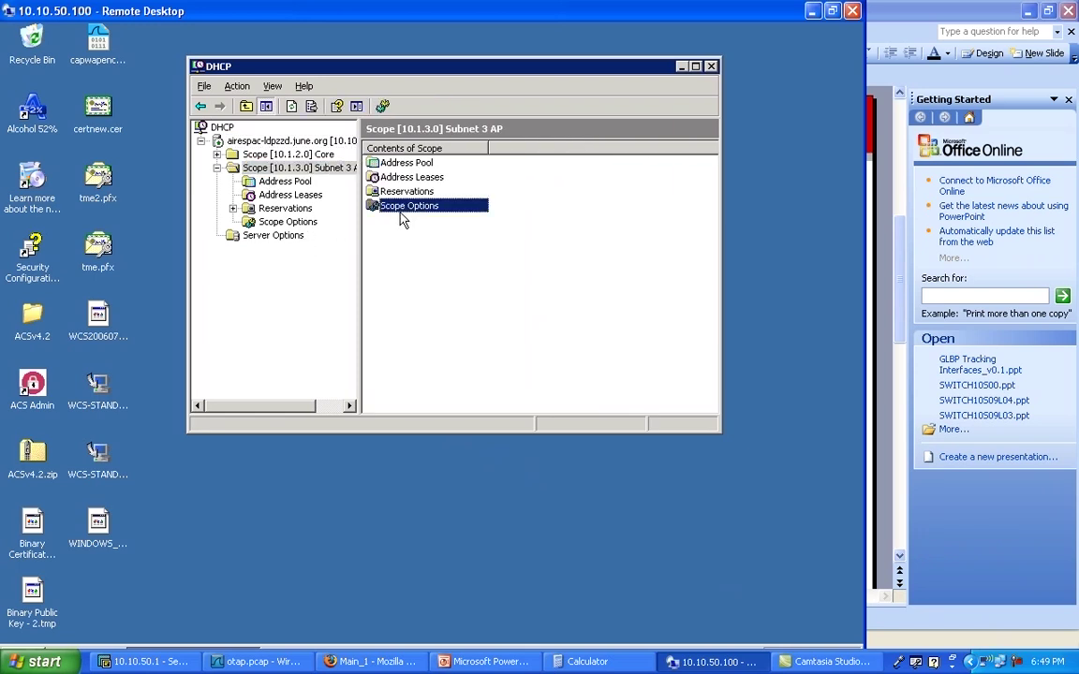
click(289, 222)
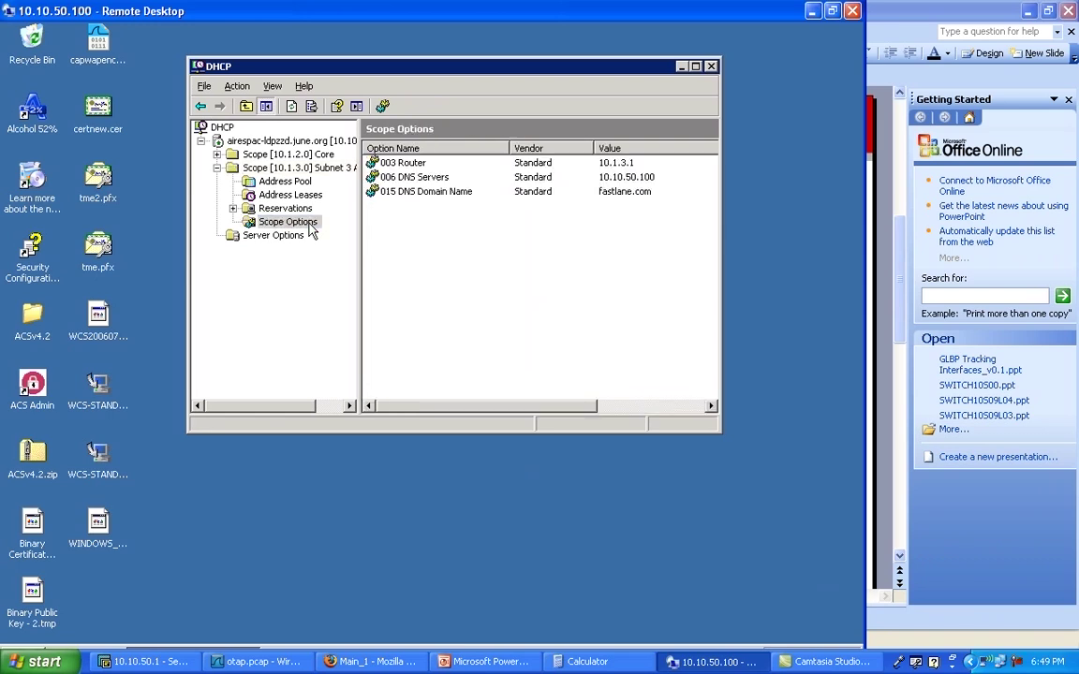
right_click(310, 227)
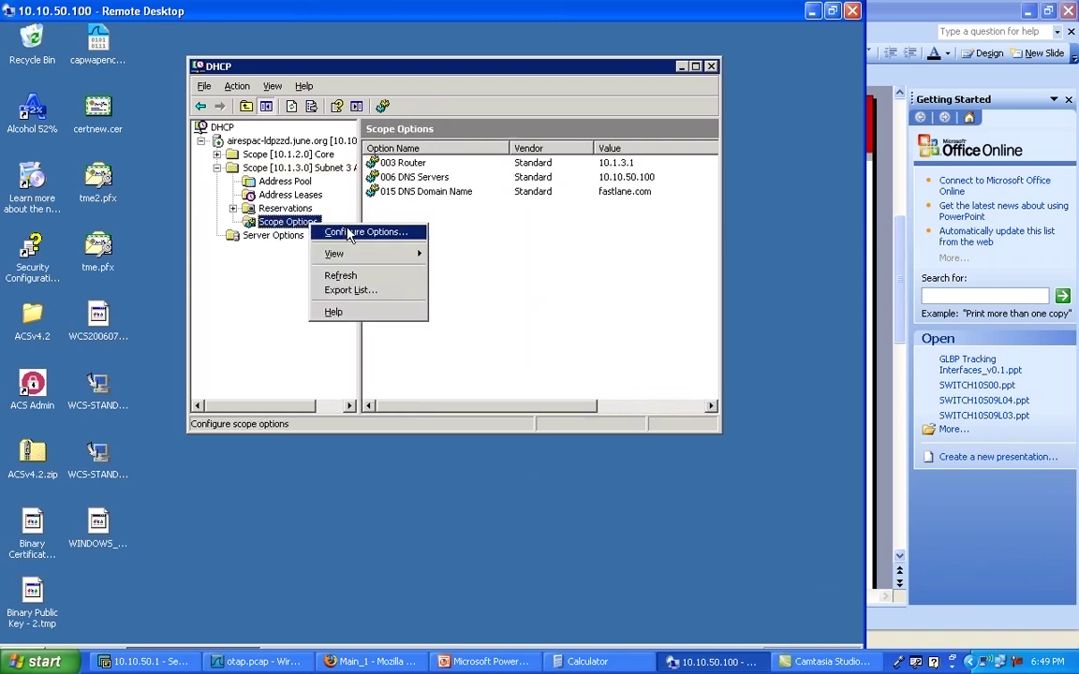
click(349, 234)
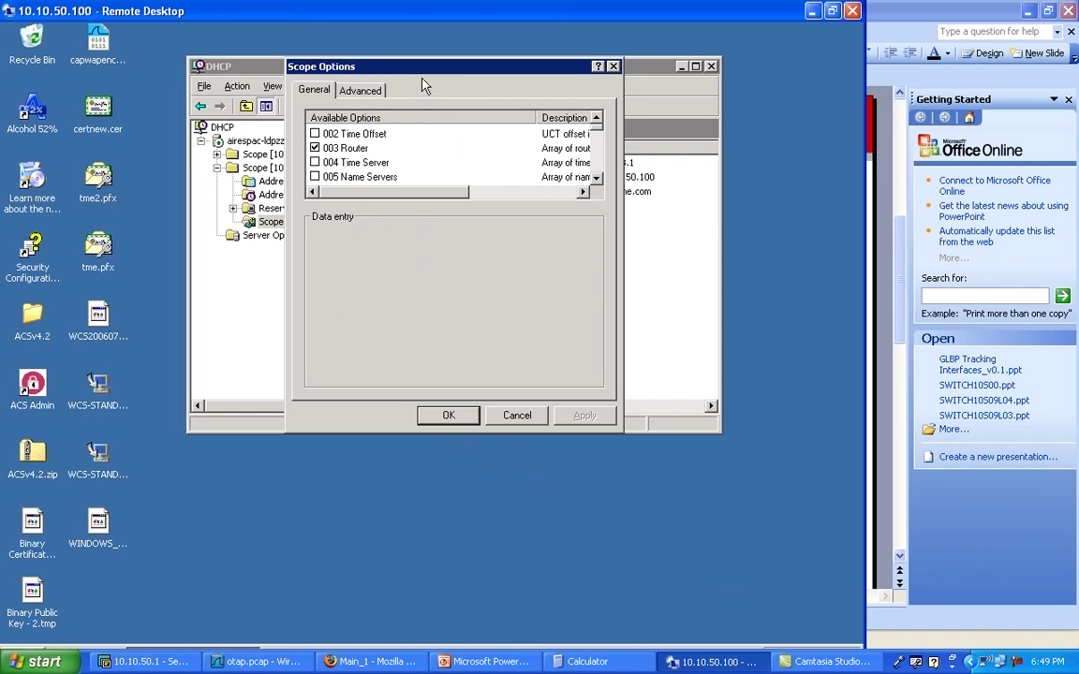
Enable AP Identifier vendor option 241 on the scope with controller address 10.1.1.10 and save.
click(377, 91)
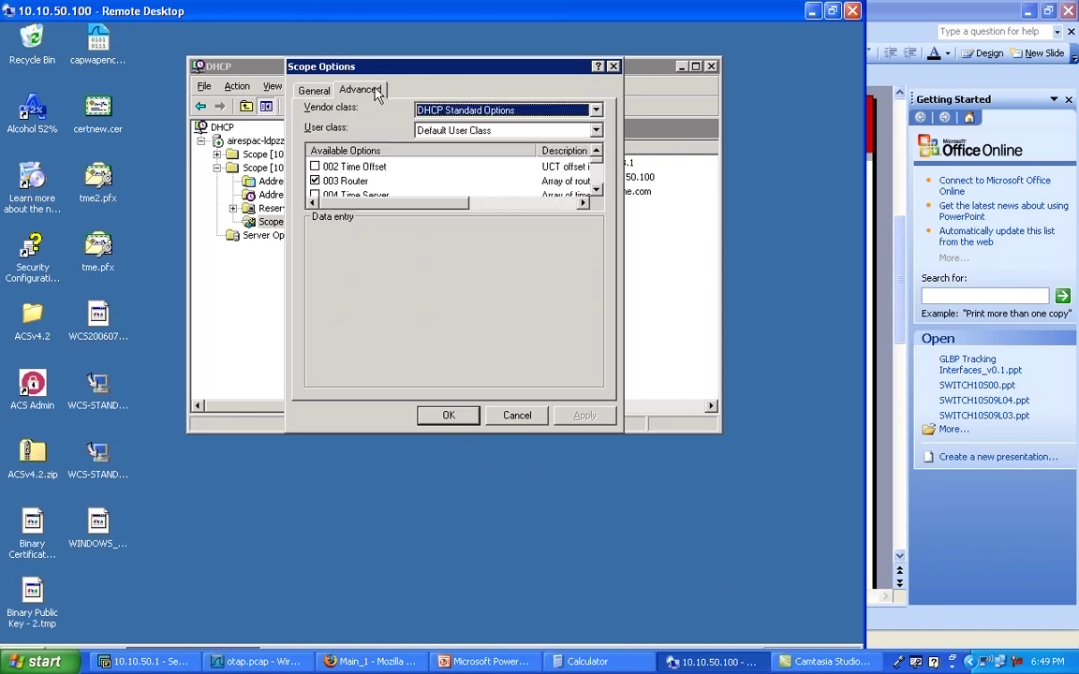
click(485, 112)
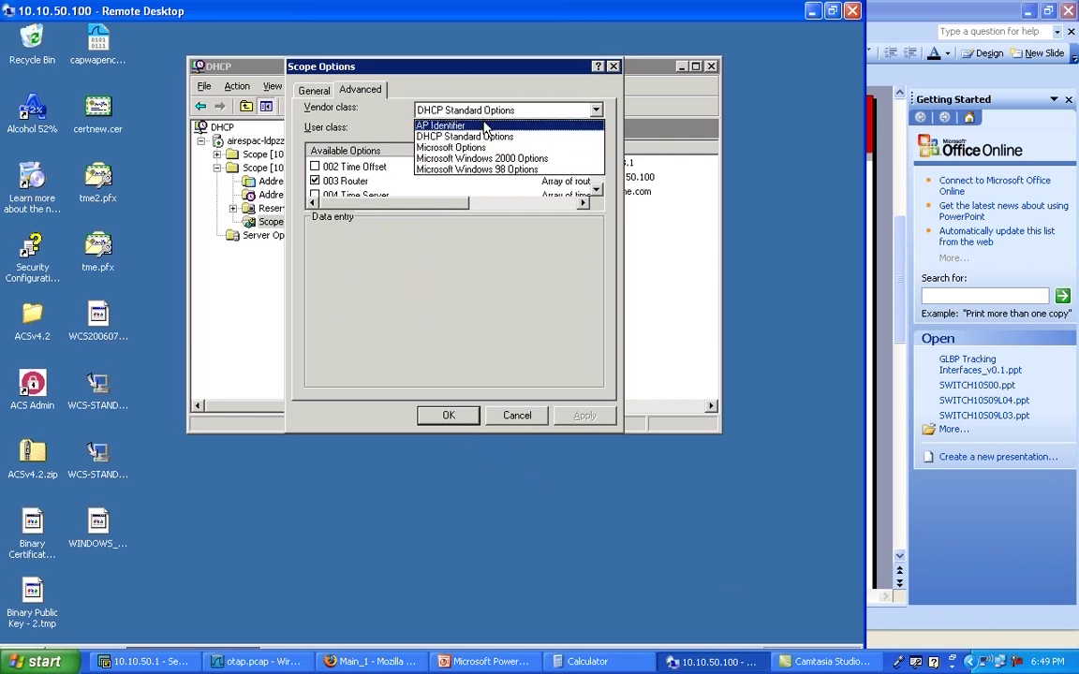
click(485, 127)
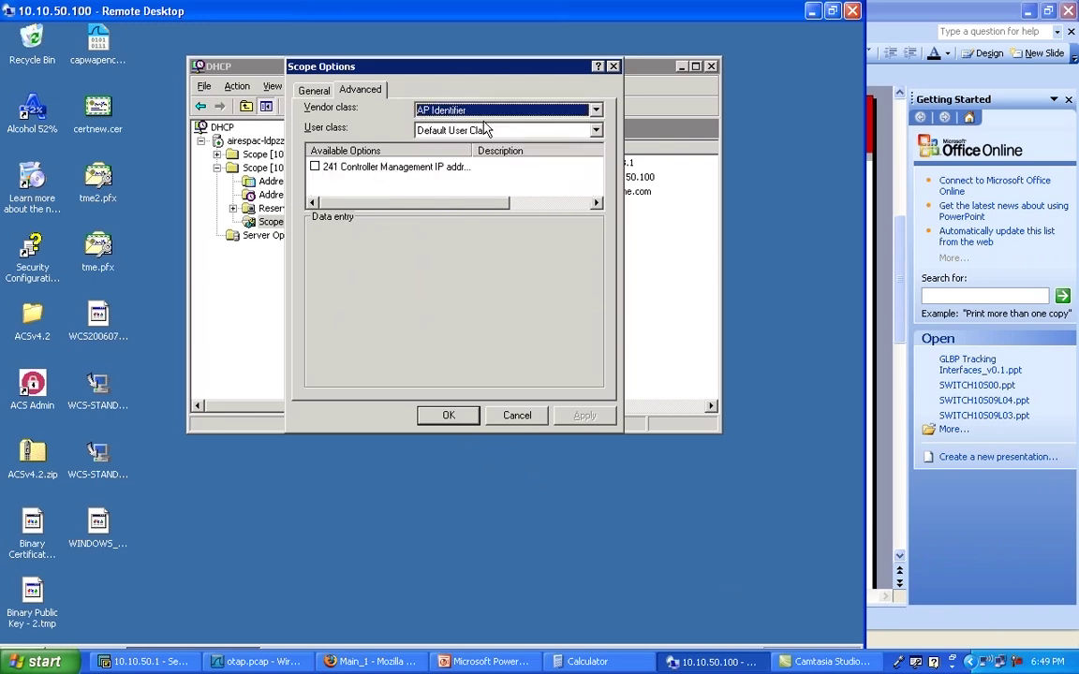
click(316, 166)
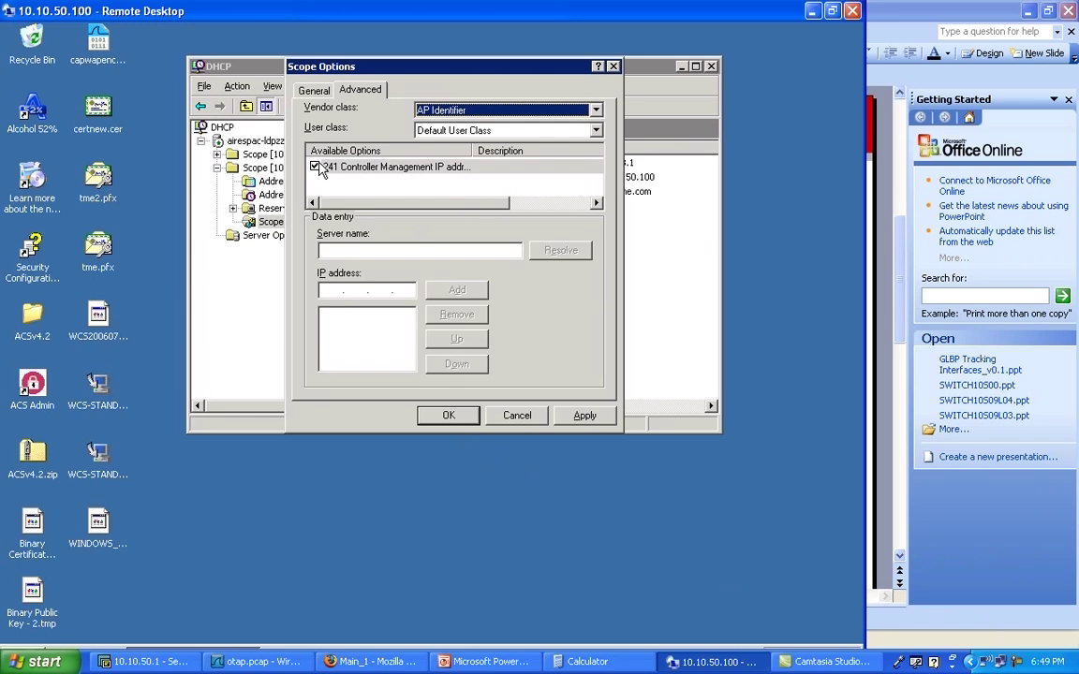
click(329, 289)
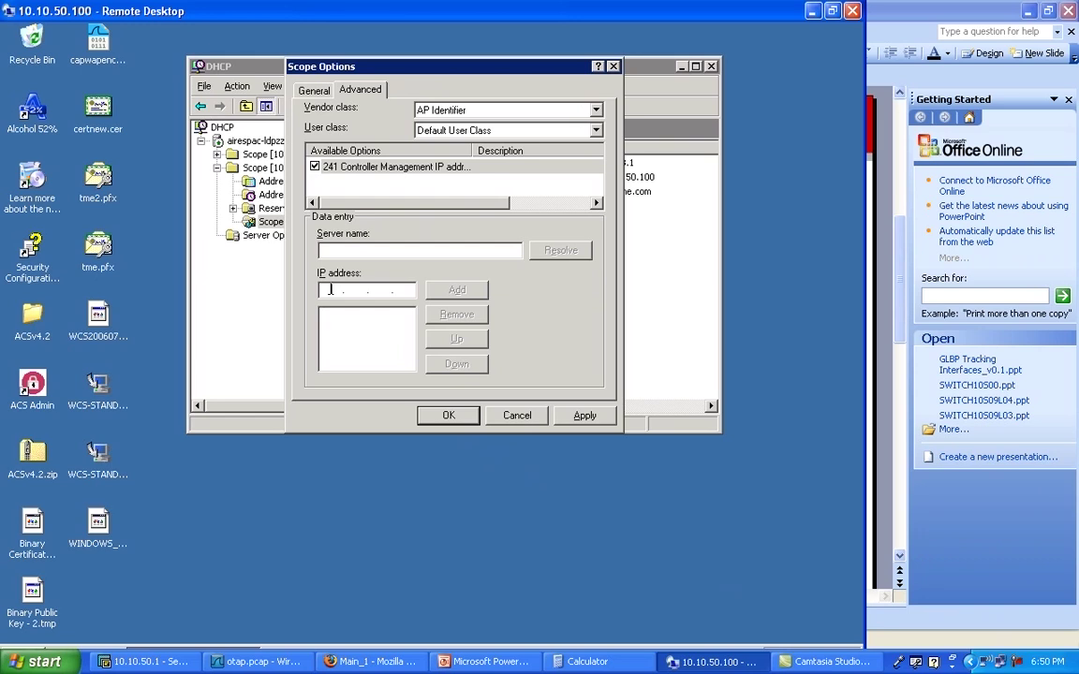
text(10 . 1 . 1 . 10)
click(437, 295)
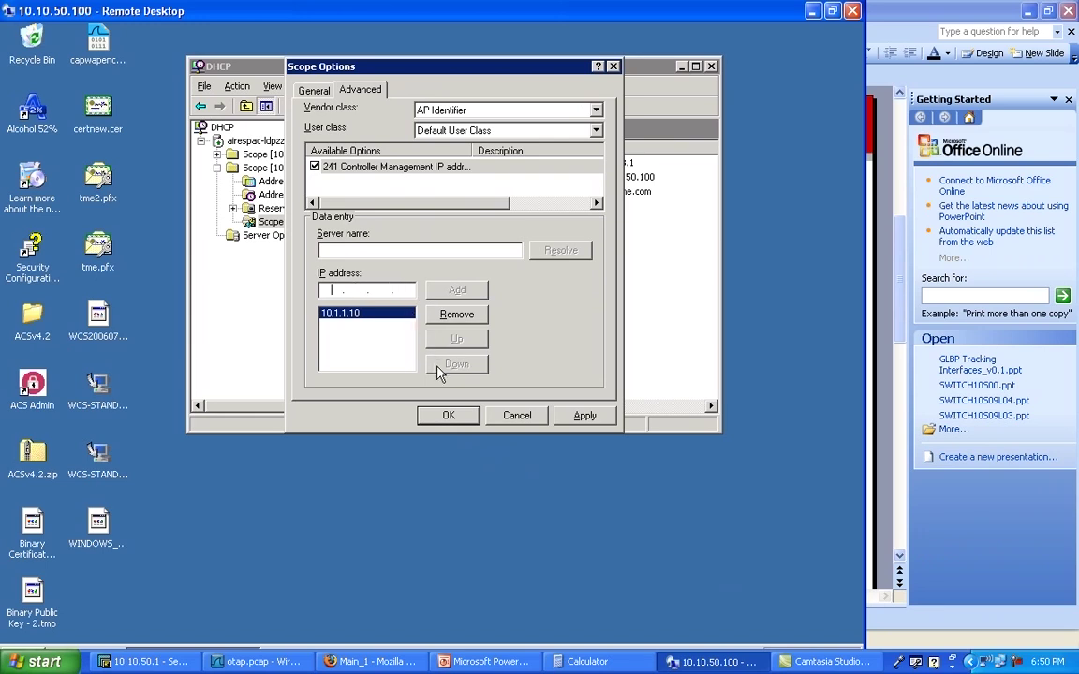
click(446, 415)
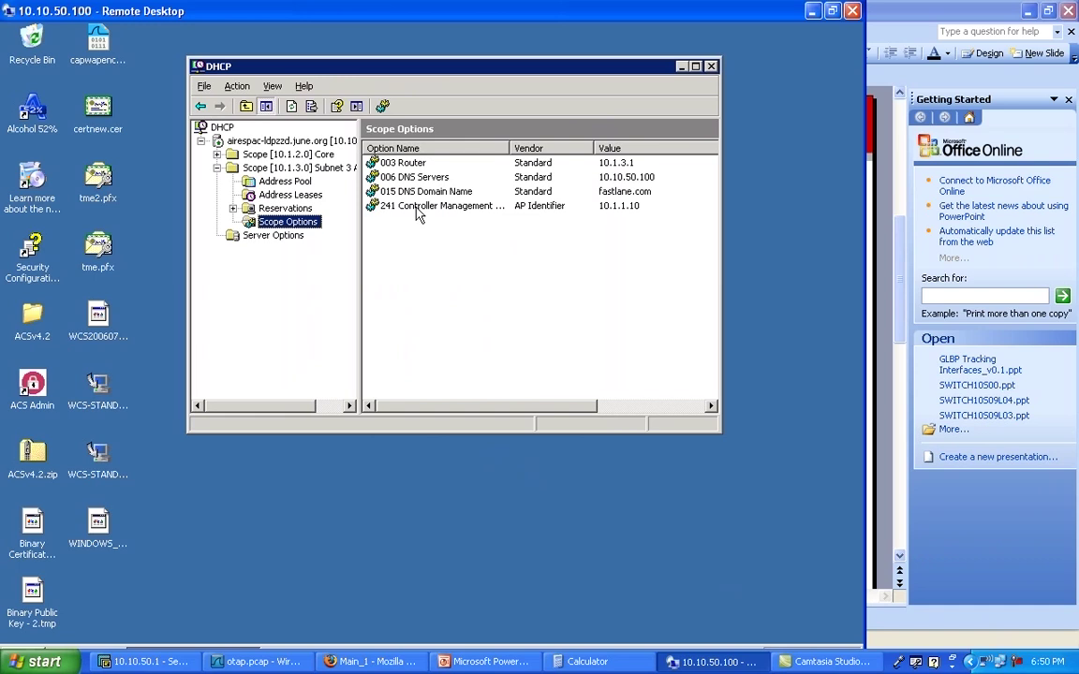
View the server-wide options, then move to the switch's terminal session.
right_click(290, 141)
click(272, 235)
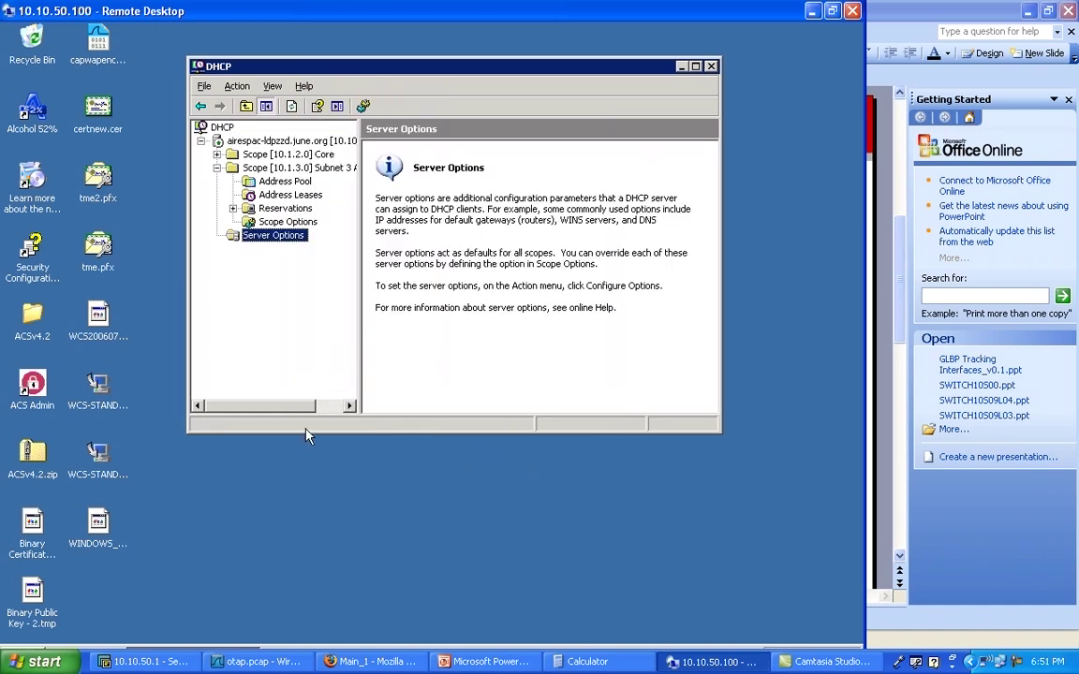
click(165, 662)
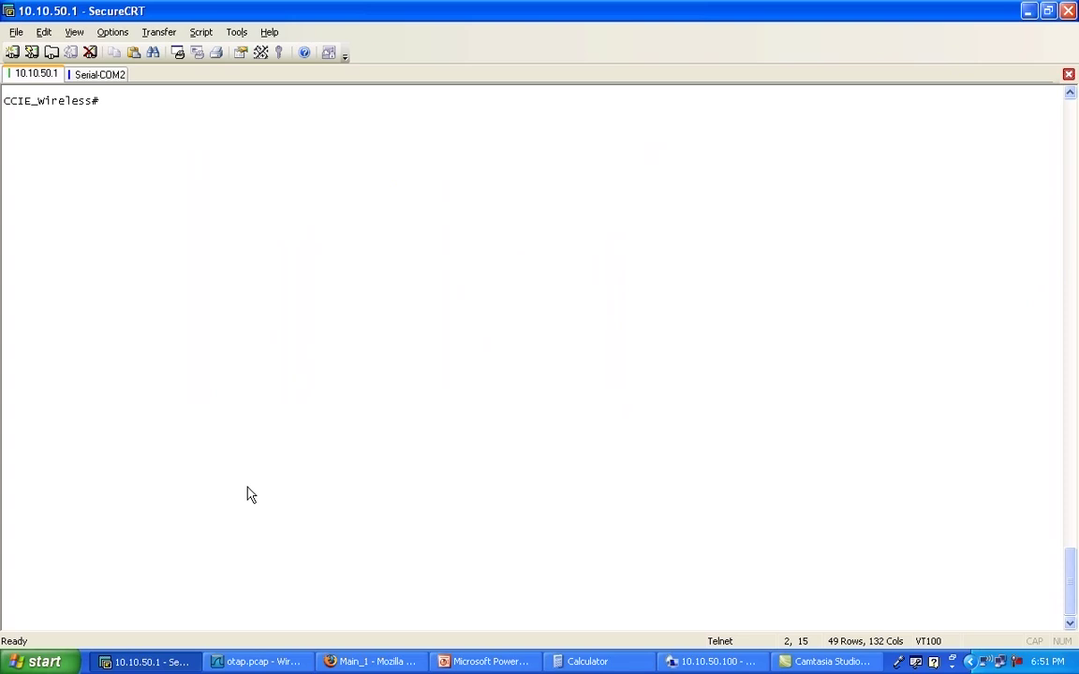
Display the switch's running config with sh run and page through it.
text(sh run)
key(Return)
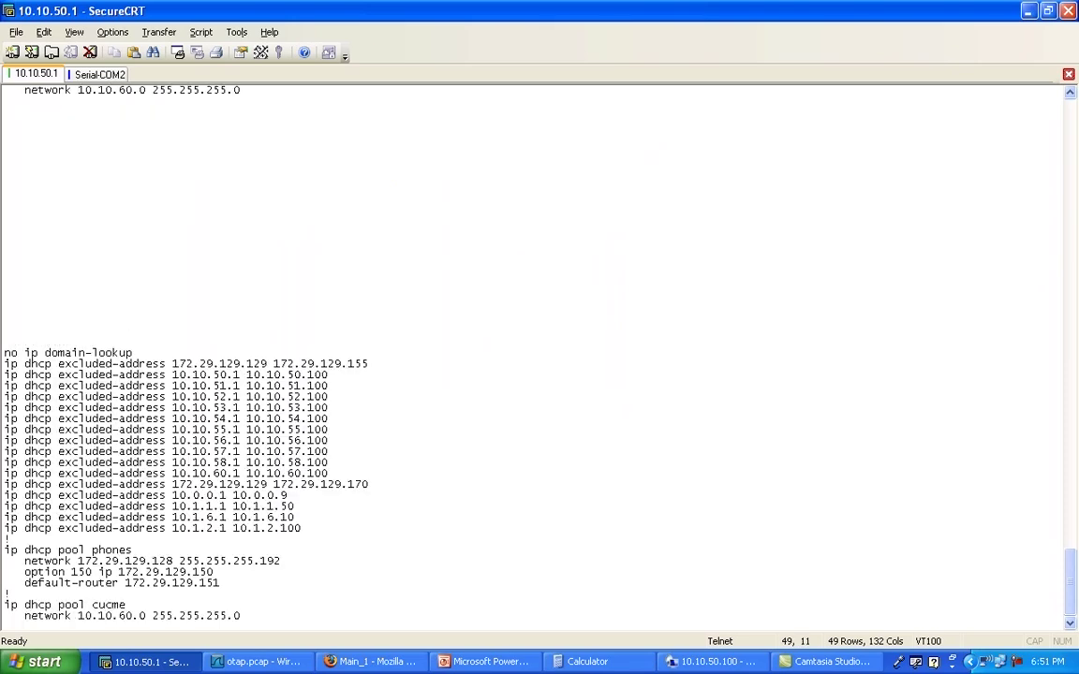
key(space)
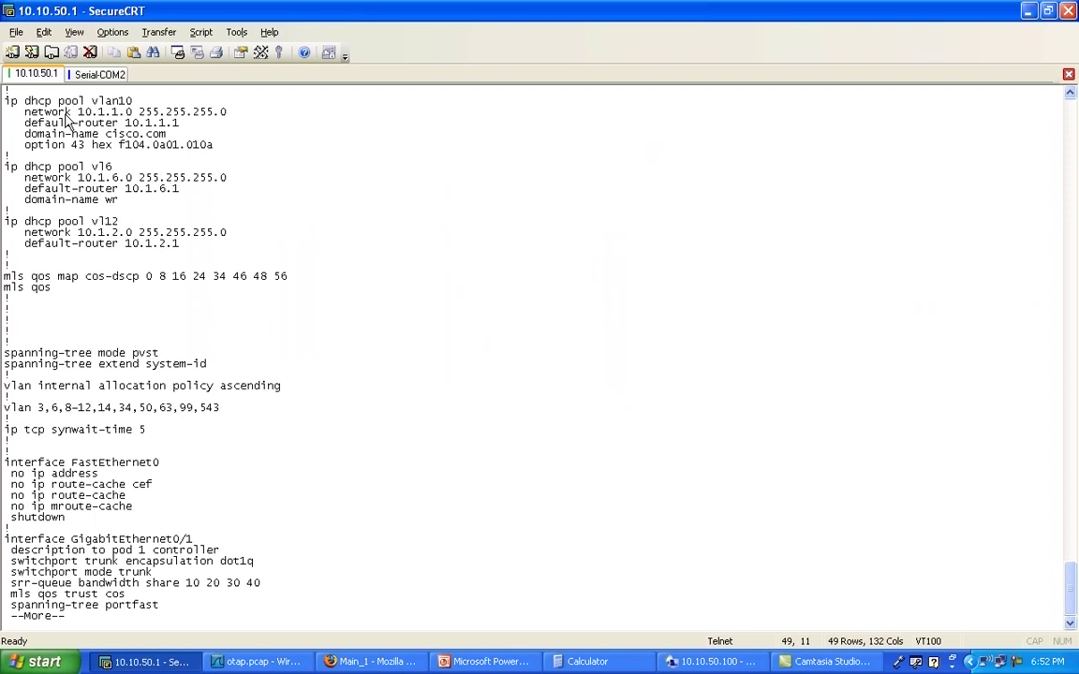
Enter global configuration mode with conf t and begin the vlan10 DHCP pool command.
text(qconf t)
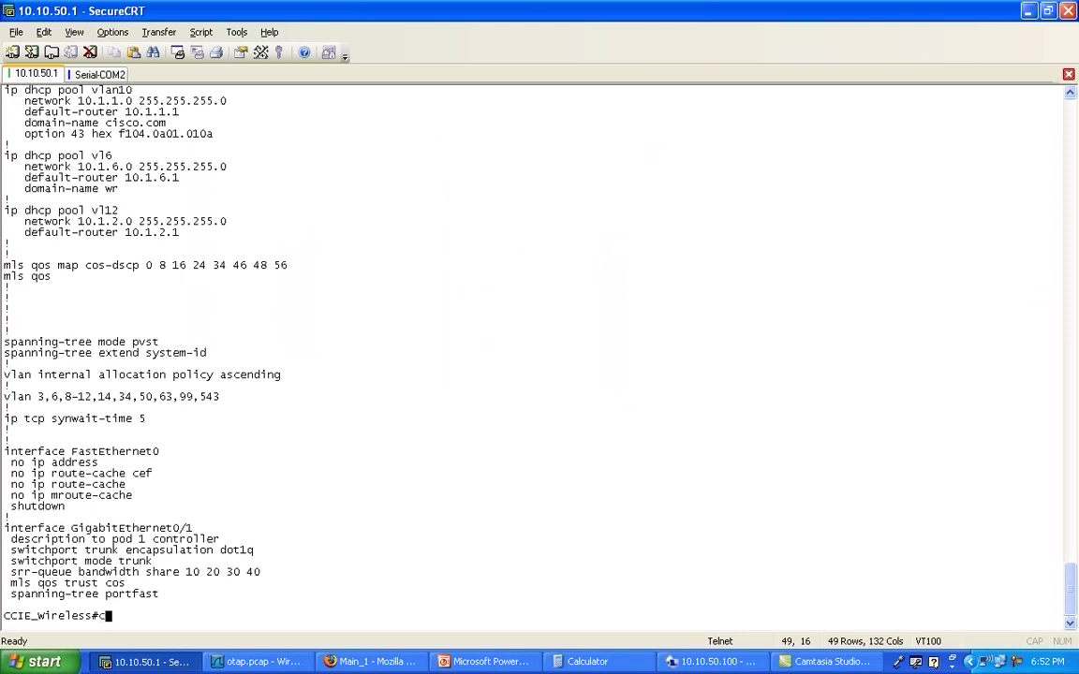
key(Return)
text(ip)
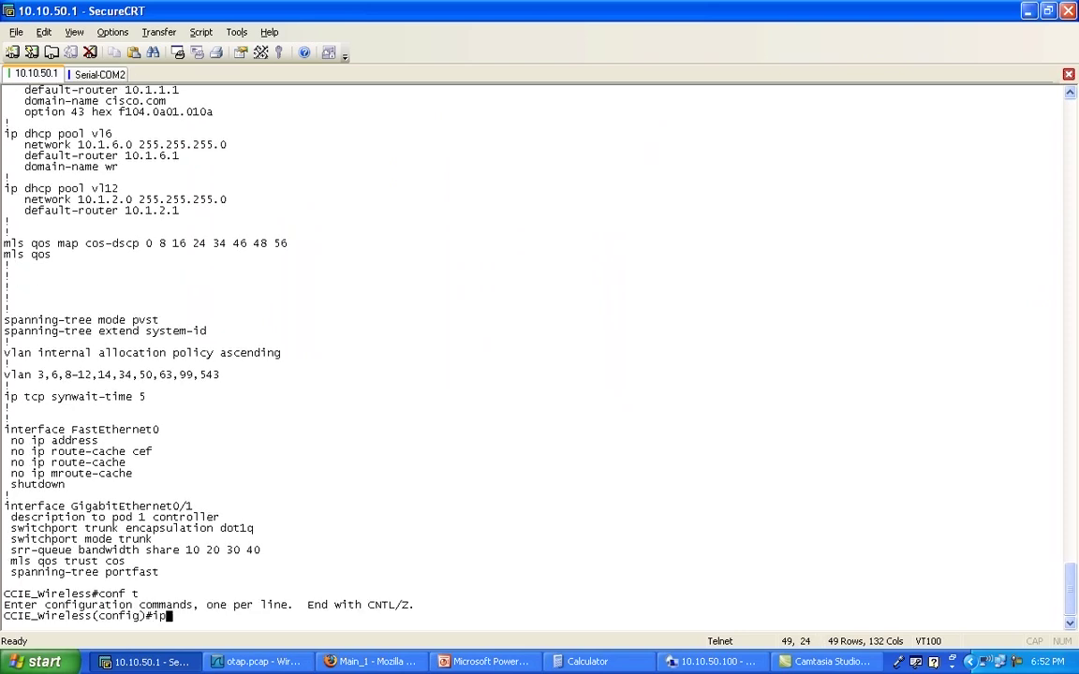
text( dh poll vlan10)
Enter the vlan10 DHCP pool with 'ip dh pool vlan10', fixing the 'poll' typo.
key(Return)
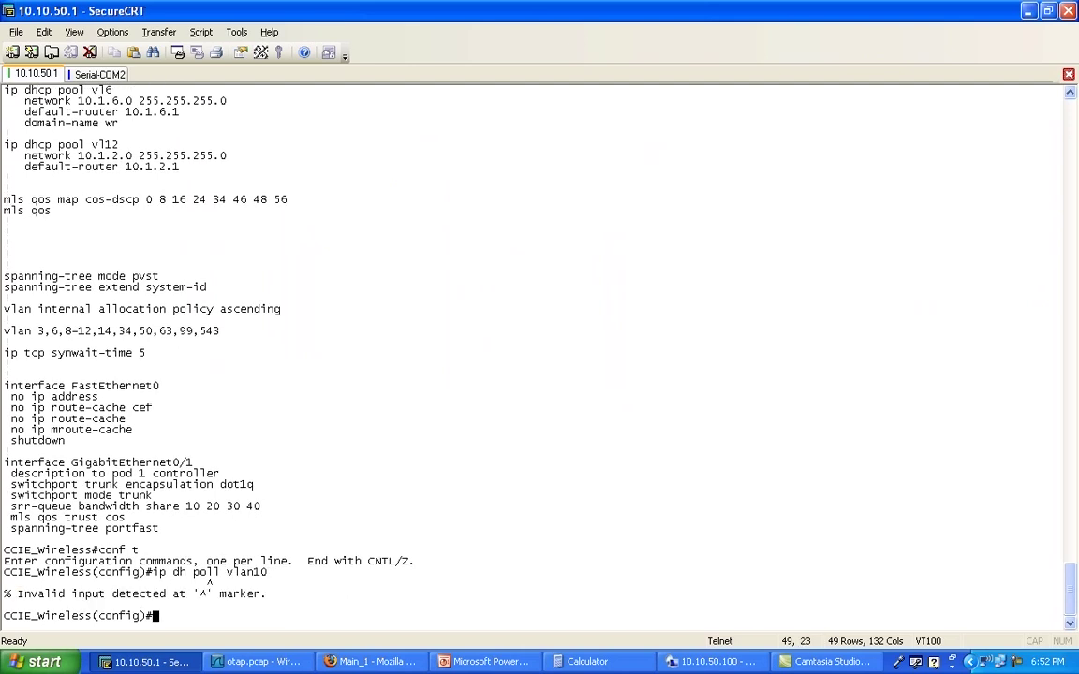
key(Up)
key(Left)
key(Left)
key(Left)
key(Left)
key(Left)
key(Left)
key(Left)
key(Left)
key(BackSpace)
text(o)
key(Return)
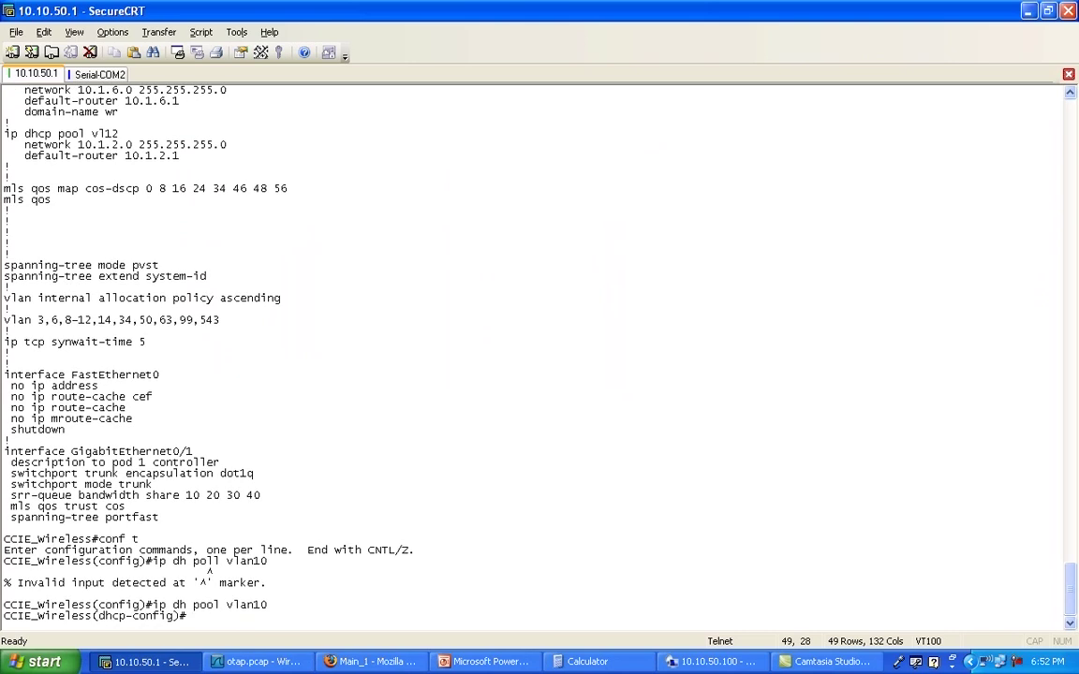
Apply option 60 ascii "Cisco AP c1250" to the pool.
text(opi)
key(Tab)
key(BackSpace)
text(t)
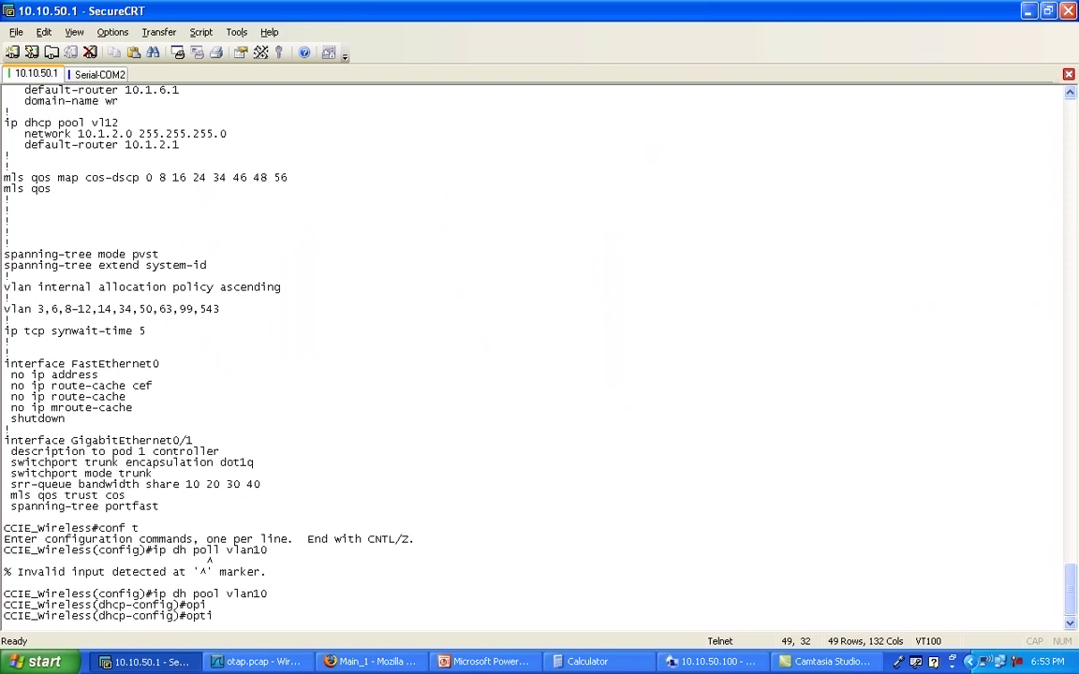
text(i)
key(Tab)
text(60 )
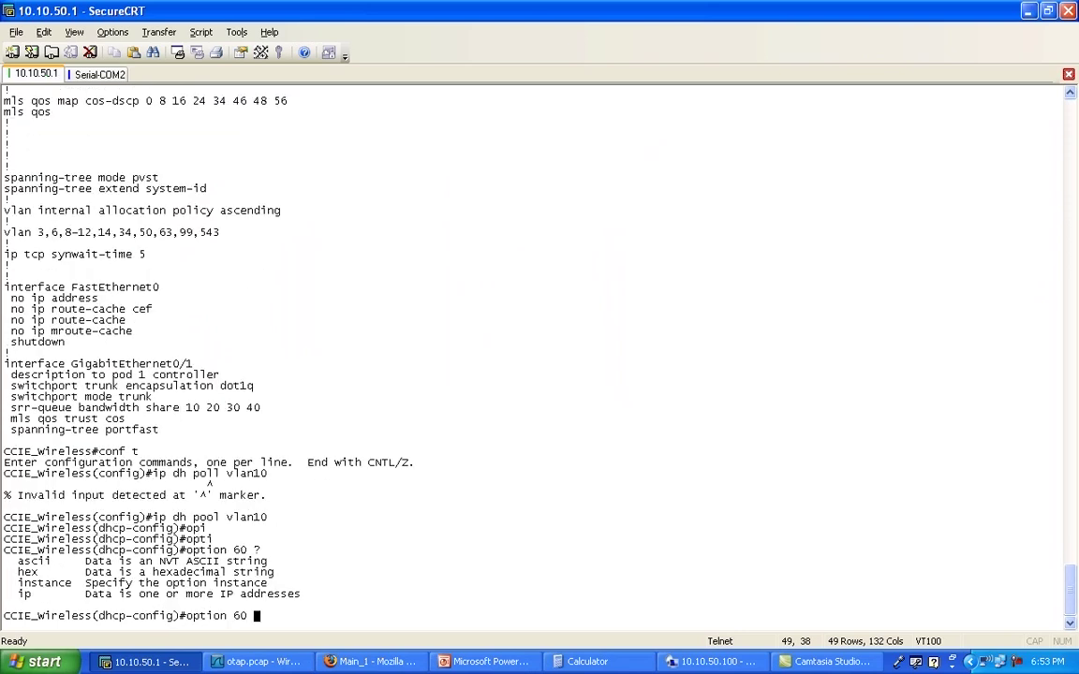
text(?ascii "Cisco Ap)
key(BackSpace)
text(P c1250")
key(Return)
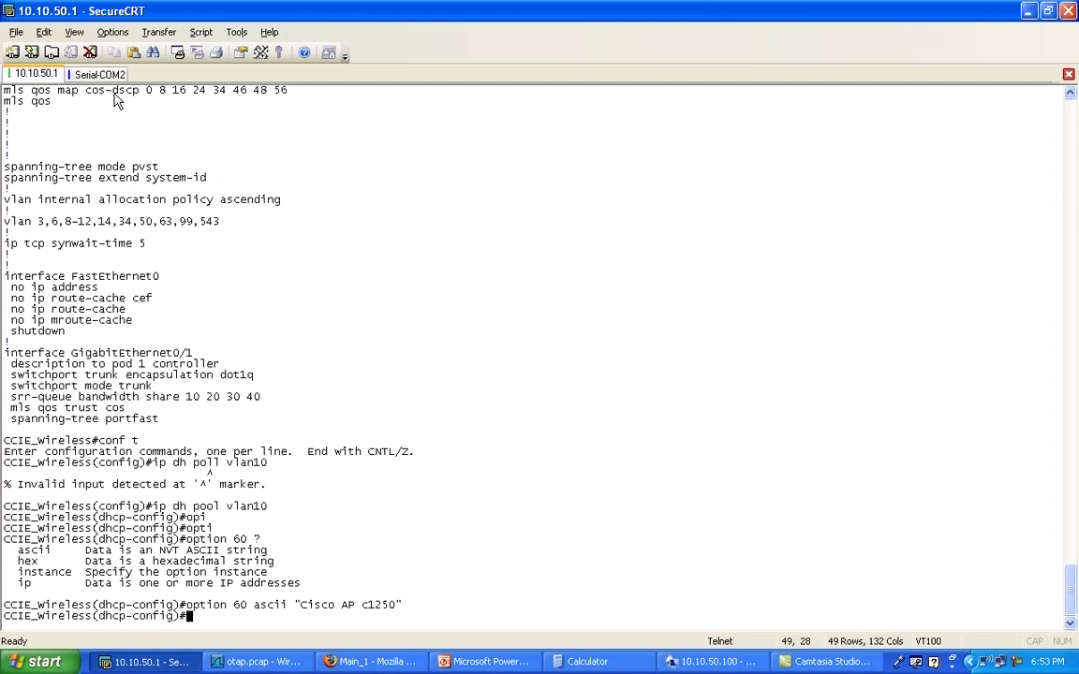
Enter 'option 43 ?' to list option 43 formats: ascii, hex, instance, ip.
text(option 43 ?)
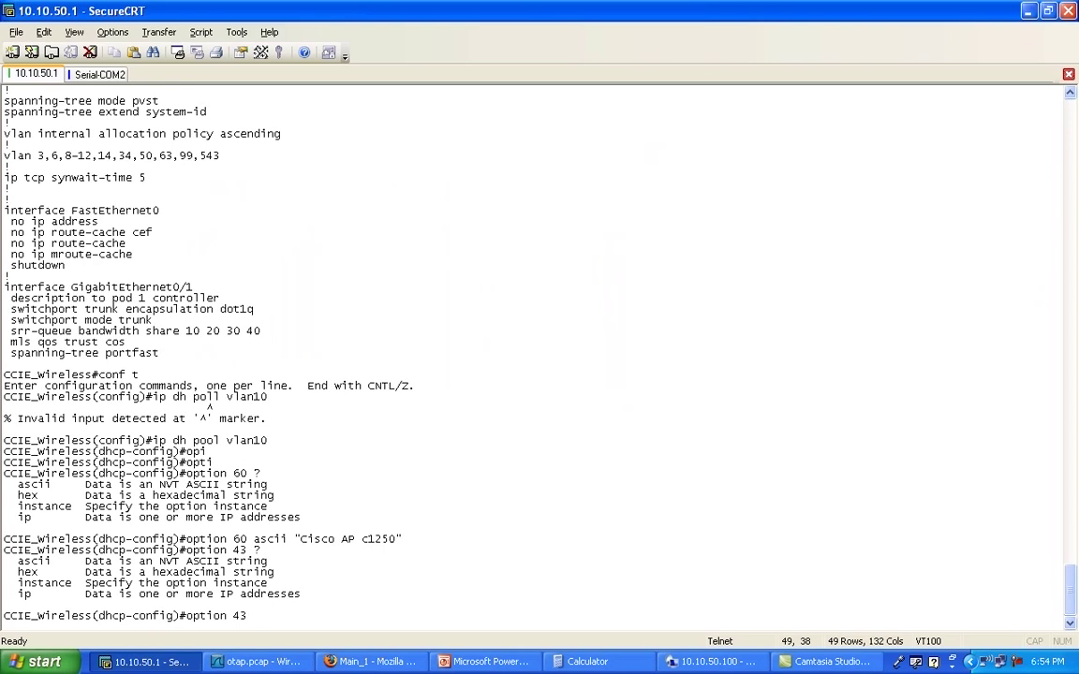
Begin the option 43 value as hex f104, correcting trial digits along the way.
text(hex)
text(f1)
text(04)
key(BackSpace)
text(8)
key(BackSpace)
key(BackSpace)
text(12)
key(BackSpace)
key(BackSpace)
text(04)
click(588, 661)
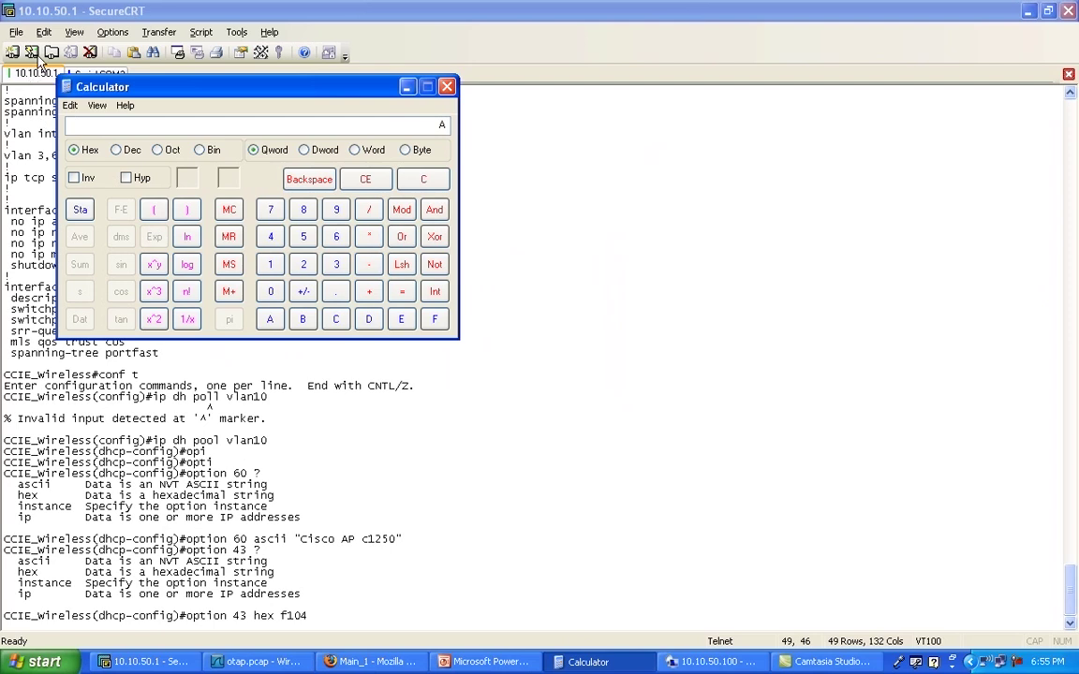
click(114, 149)
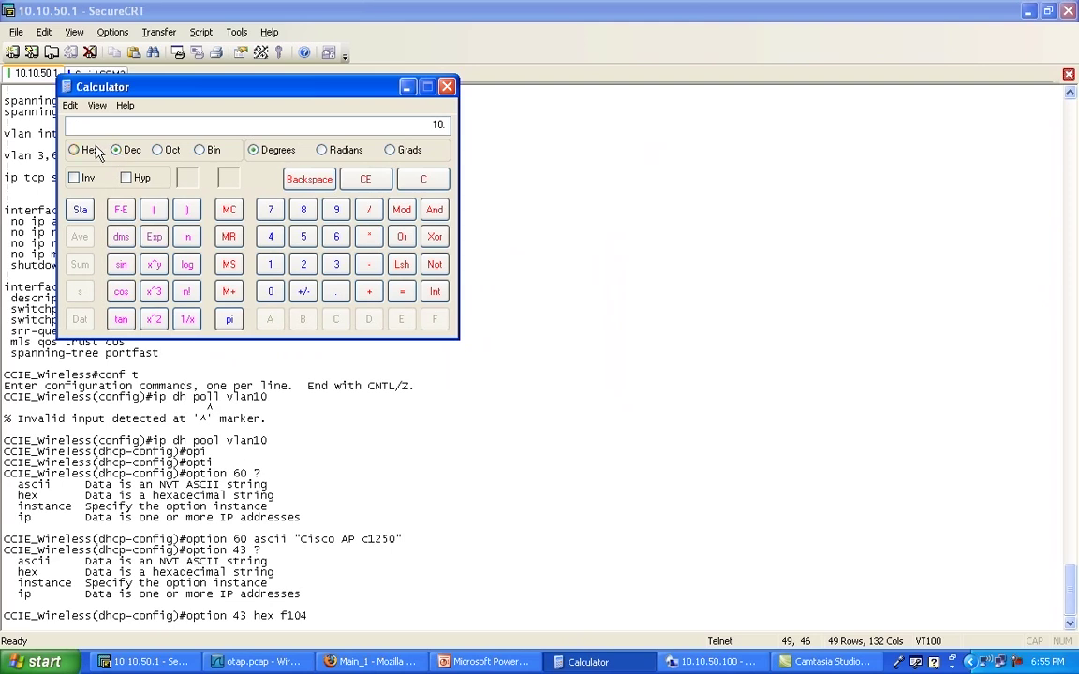
click(94, 150)
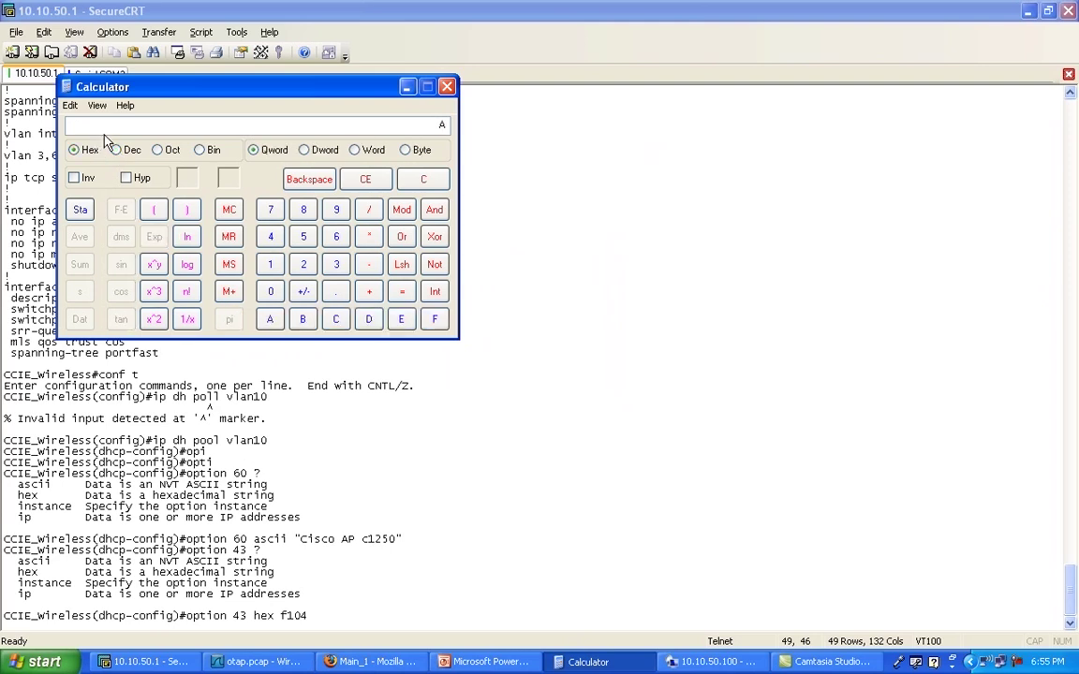
click(115, 150)
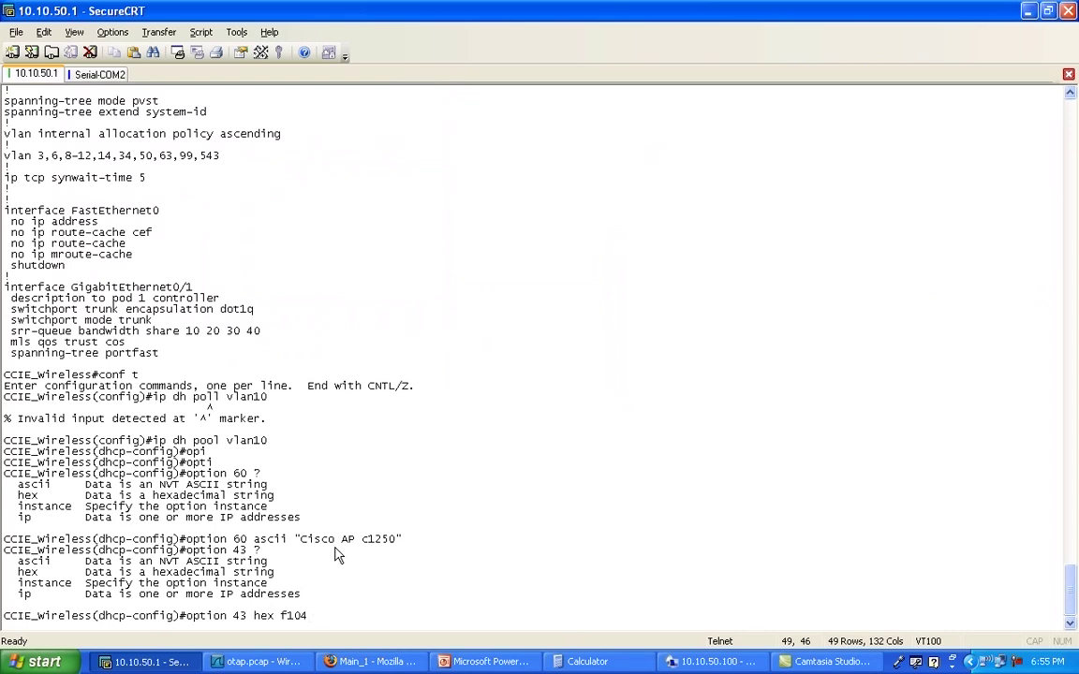
Complete option 43 as hex f1040a01010a and apply it.
text(0a01010a)
key(Return)
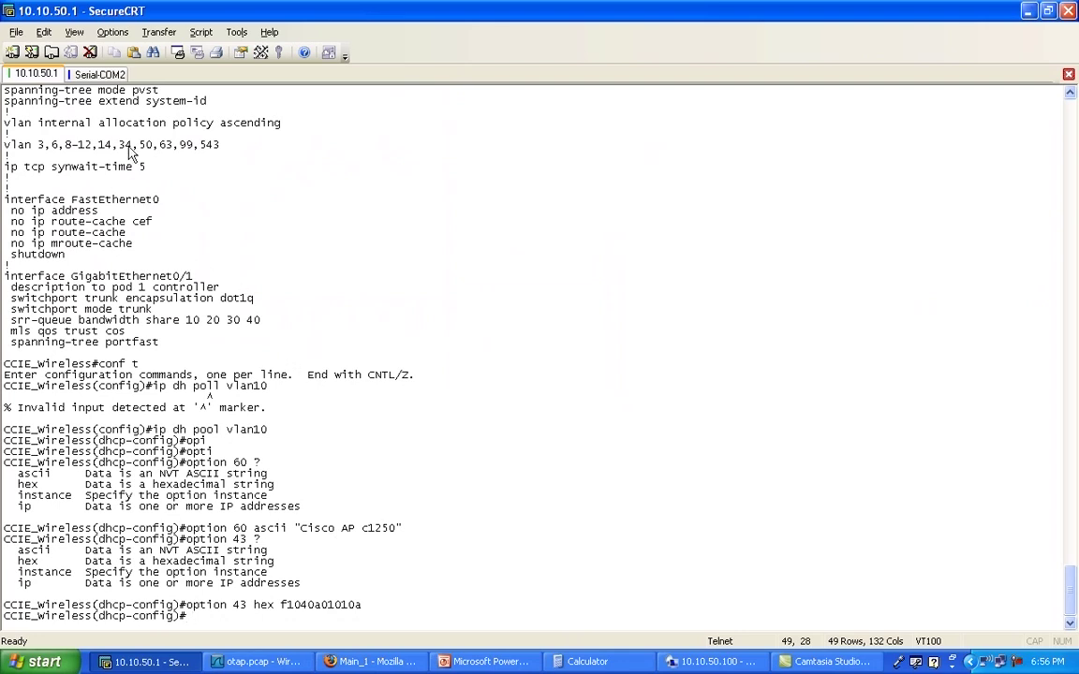
On the Serial-COM2 console, select the 'Controller address 10.1.1.10 obtained through DHCP' line.
click(104, 74)
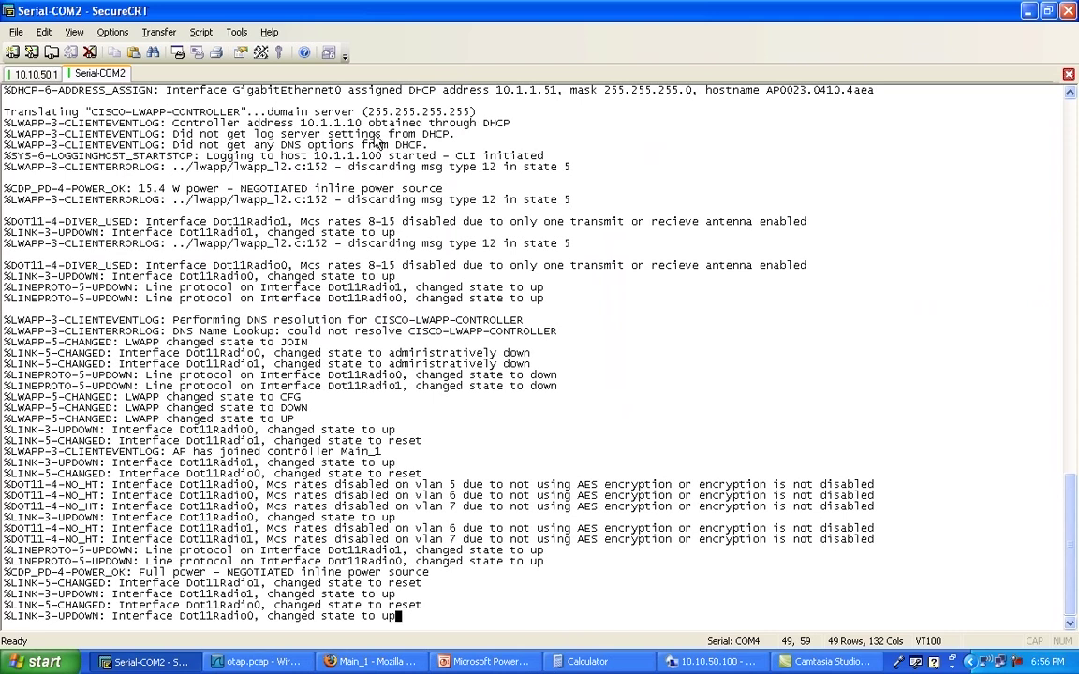
click(299, 123)
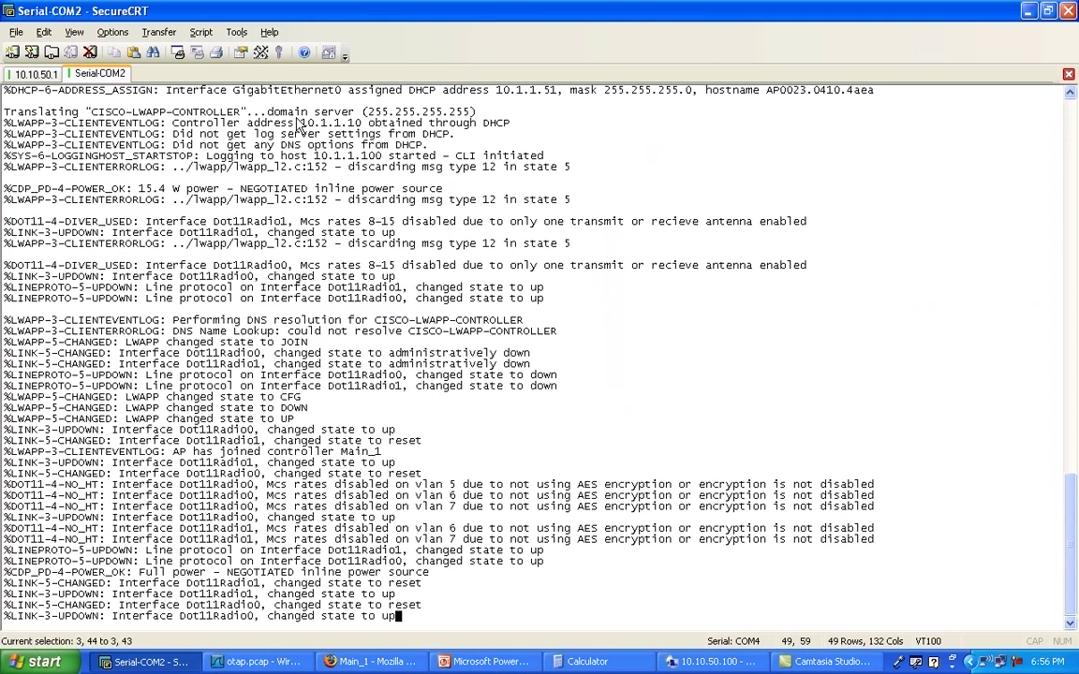
drag(297, 119, 518, 129)
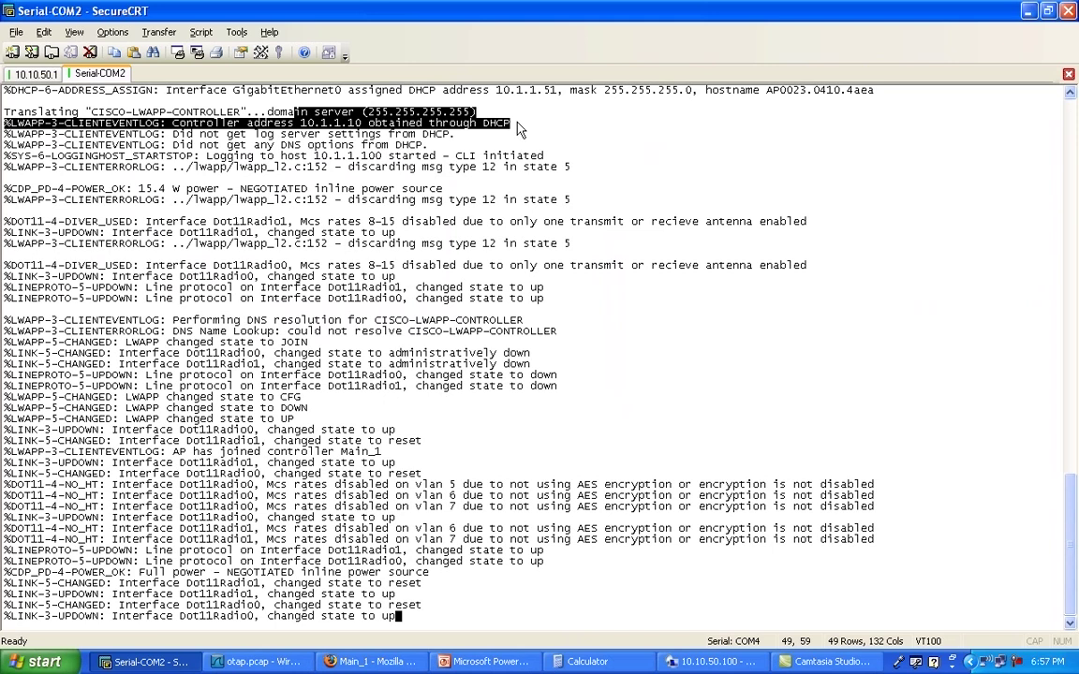
Back on the 10.10.50.1 session, recall the option 43 hex f1040a01010a command.
click(22, 74)
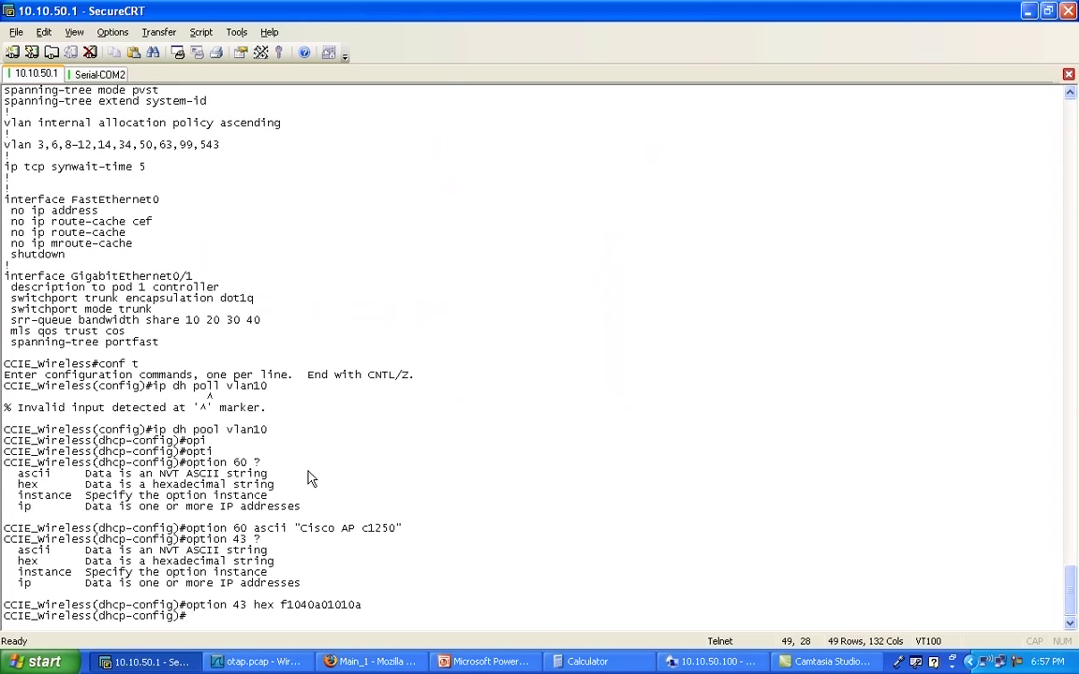
key(Up)
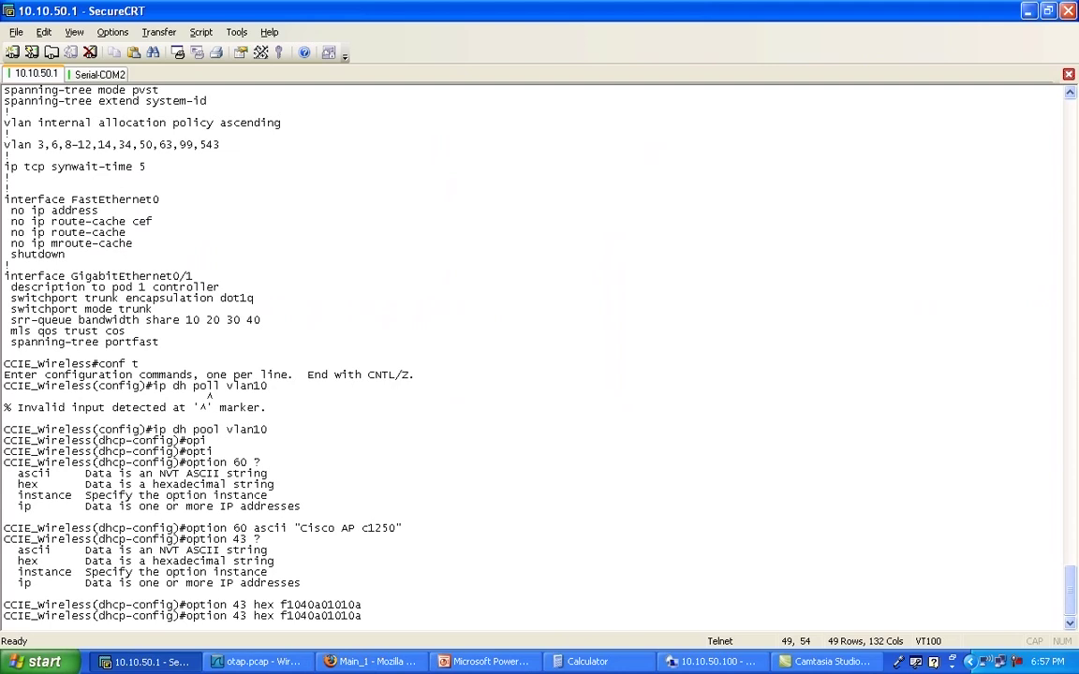
Edit the recalled option 43 line so it reads 'option 43 hex f1080a01010a0a'.
key(BackSpace)
key(BackSpace)
key(BackSpace)
key(BackSpace)
key(BackSpace)
key(BackSpace)
key(BackSpace)
key(BackSpace)
key(BackSpace)
text(80a01010a)
text(0a)
click(588, 661)
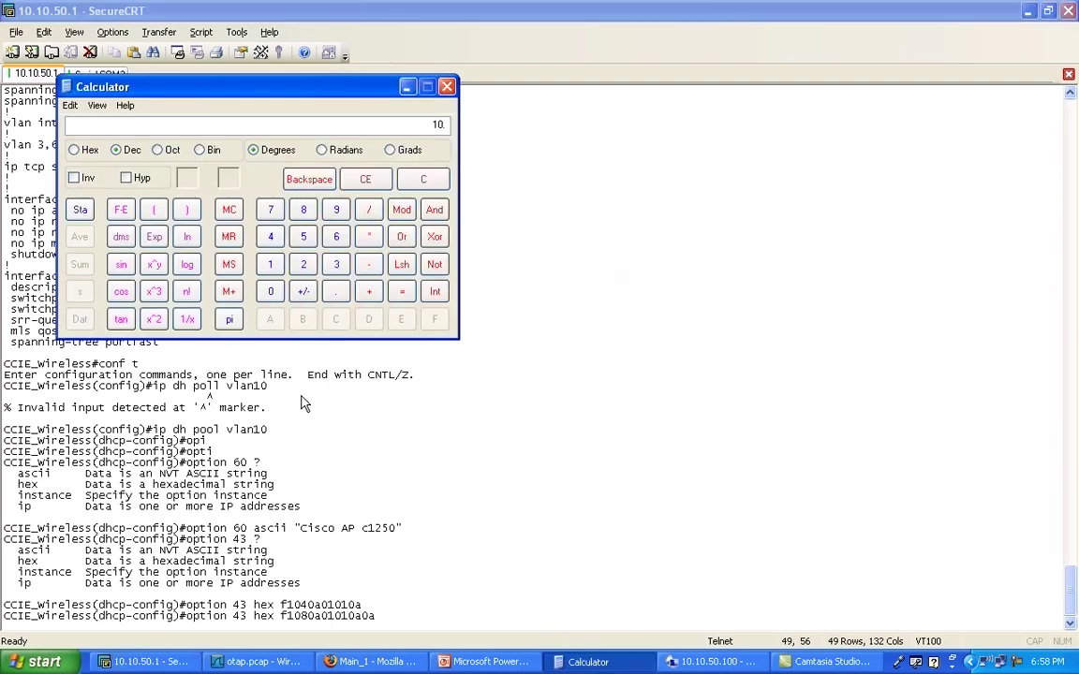
click(303, 263)
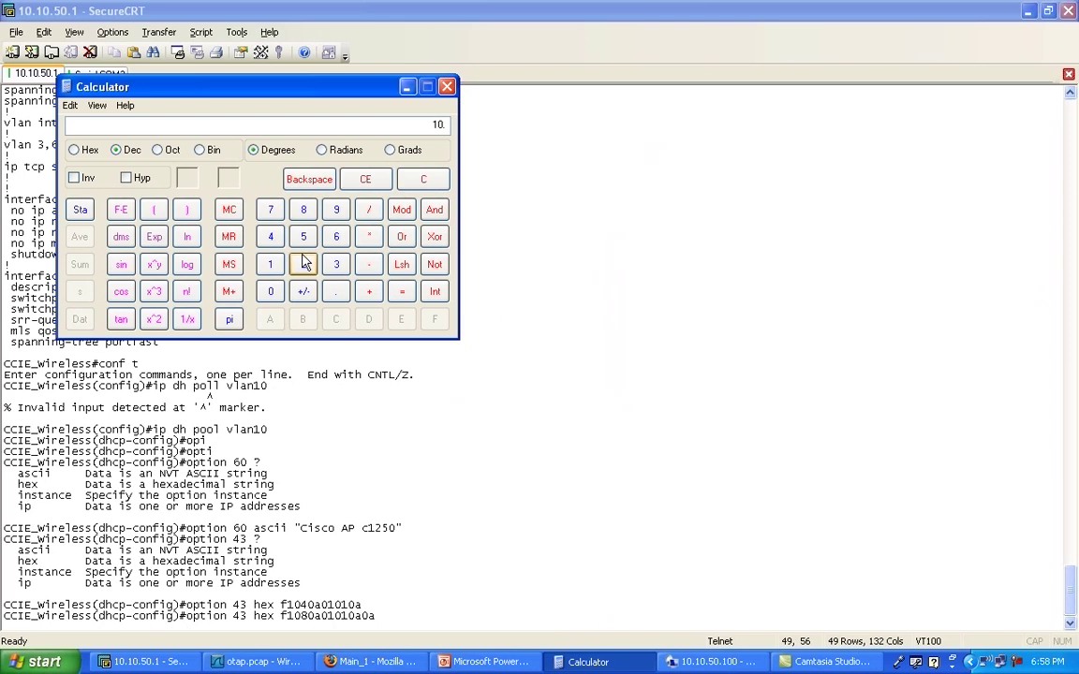
click(271, 291)
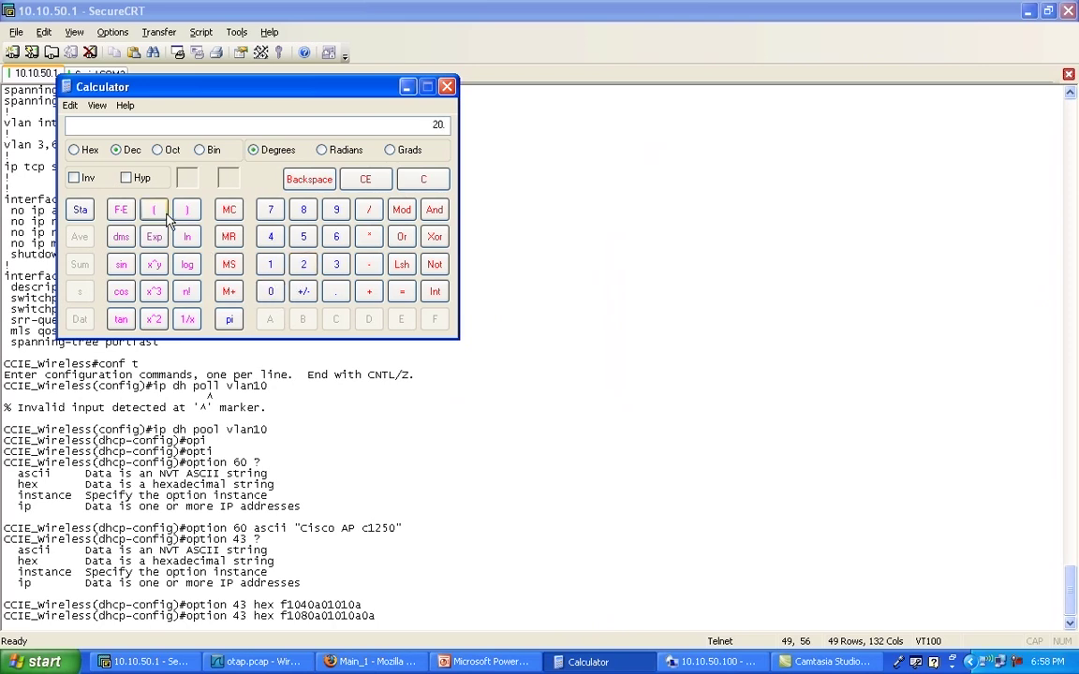
click(85, 158)
click(448, 580)
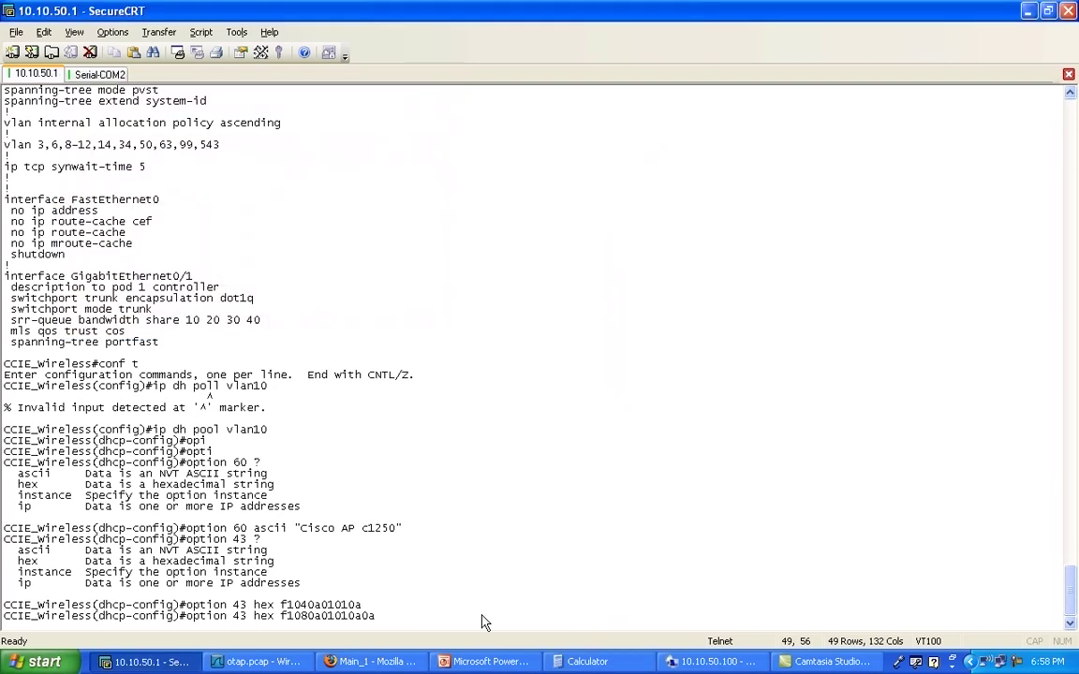
Apply option 43 hex f1080a01010a0a141414 and exit configuration mode with 'end'.
text(141414)
key(Return)
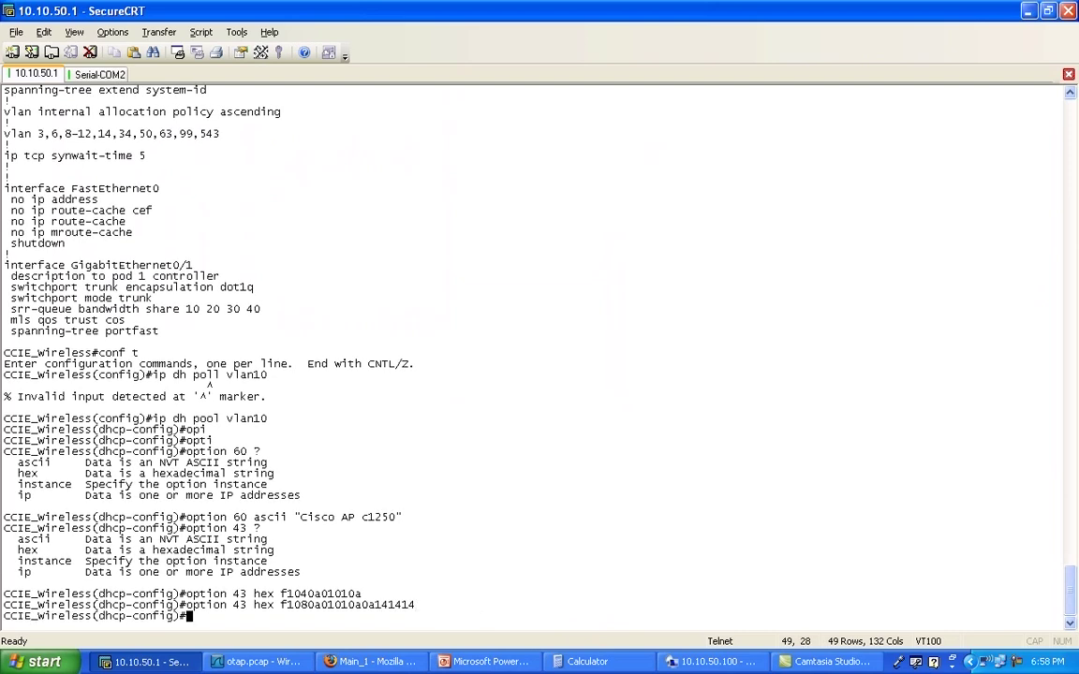
text(end)
key(Return)
Page through 'sh run' to the vlan10 DHCP pool to verify option 43.
text(sh run)
key(Return)
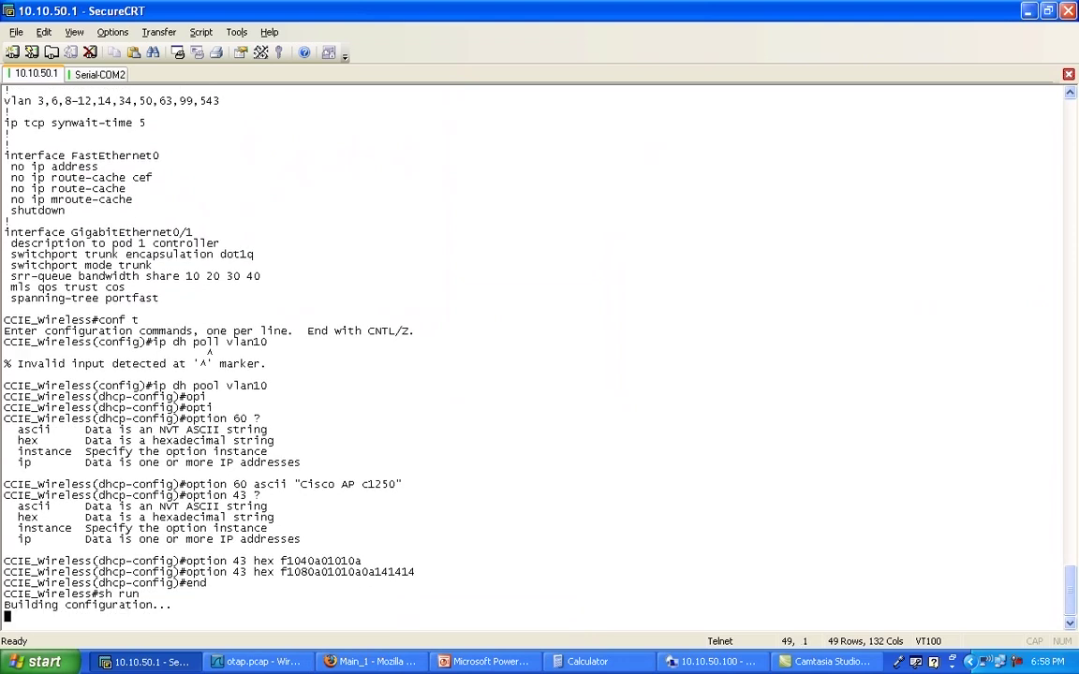
key(space)
key(space)
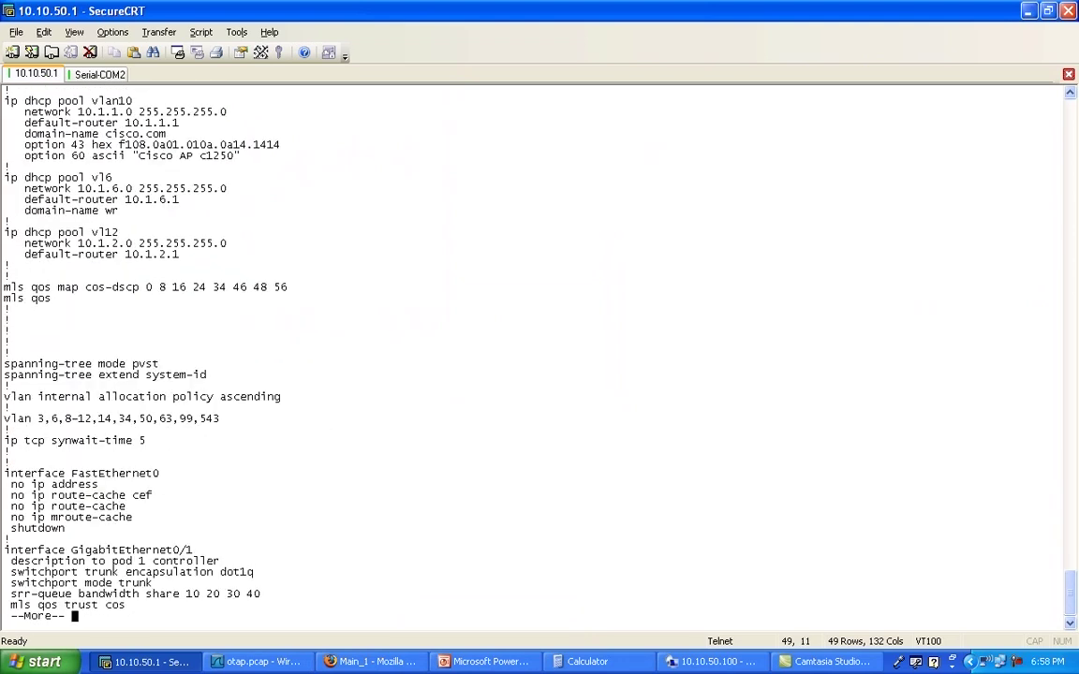